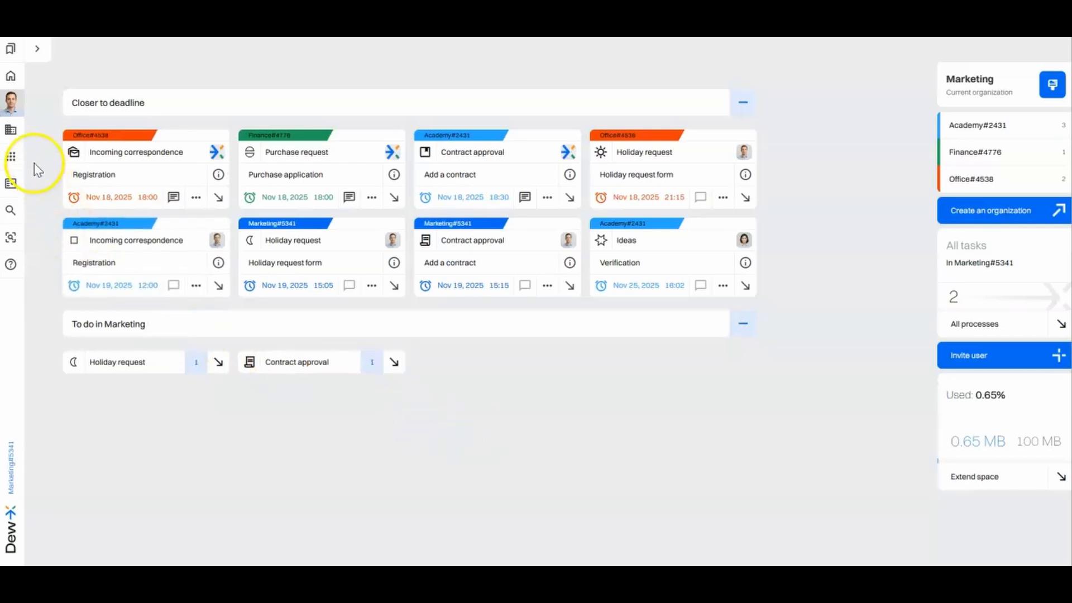
# Open the Contract approval process in the Marketing organization for editing
pyautogui.click(14, 163)
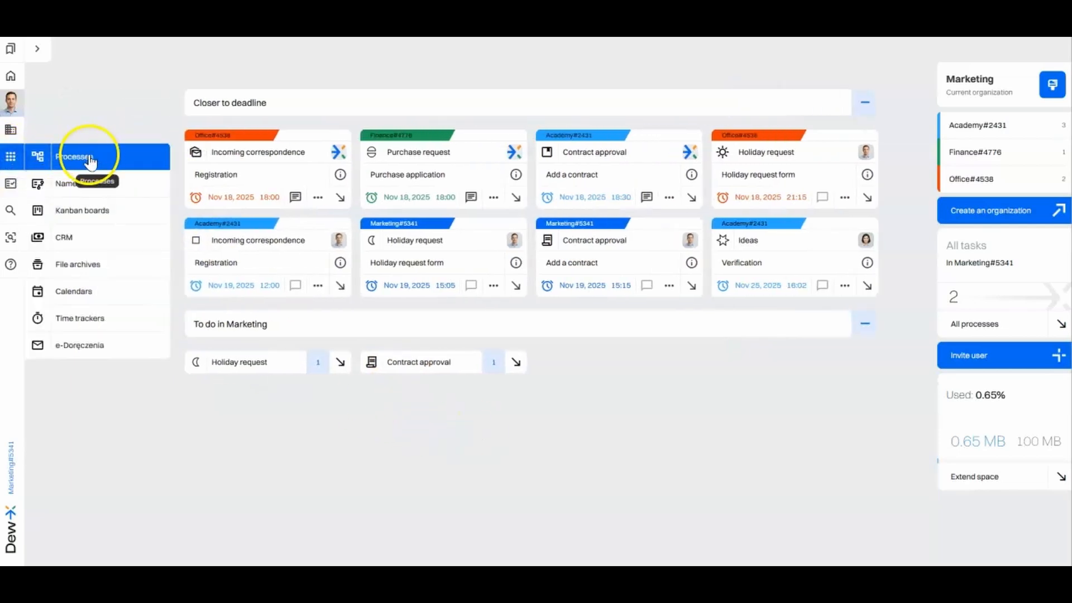
pyautogui.click(84, 158)
pyautogui.click(91, 210)
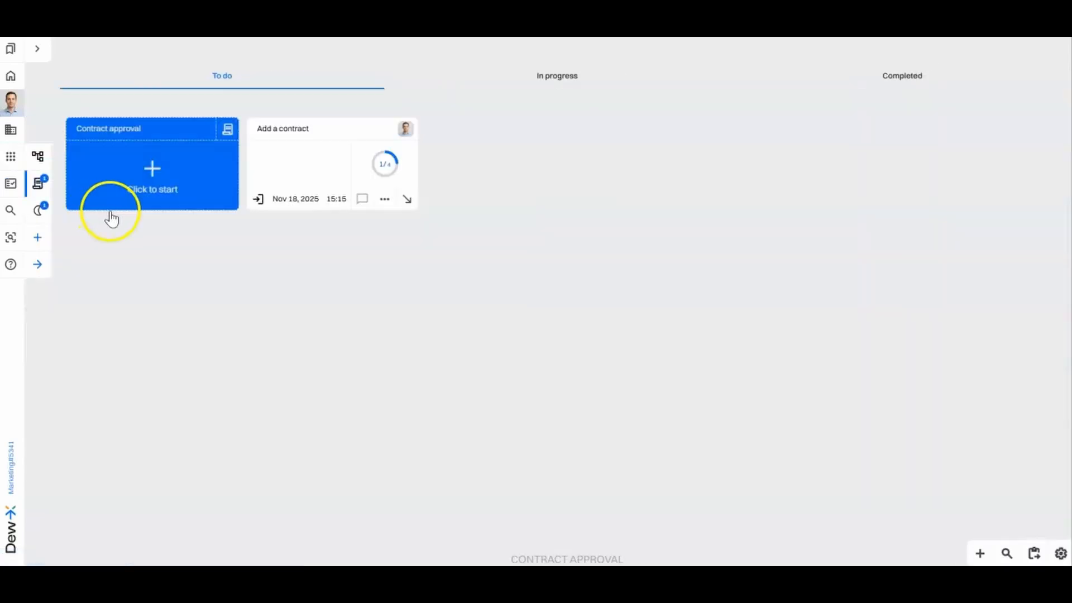
pyautogui.click(1059, 556)
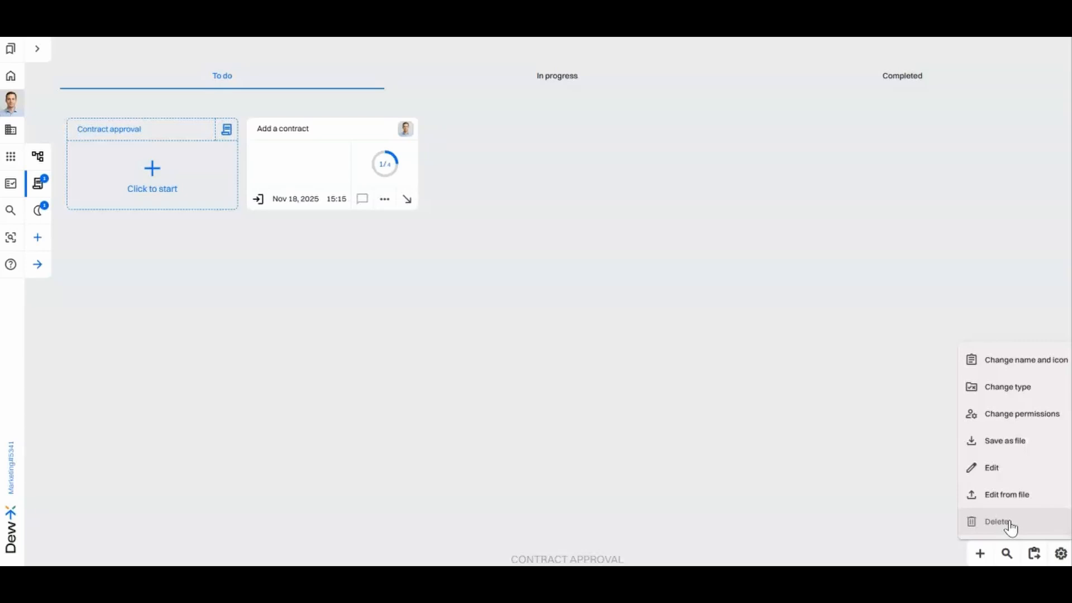
pyautogui.click(1004, 475)
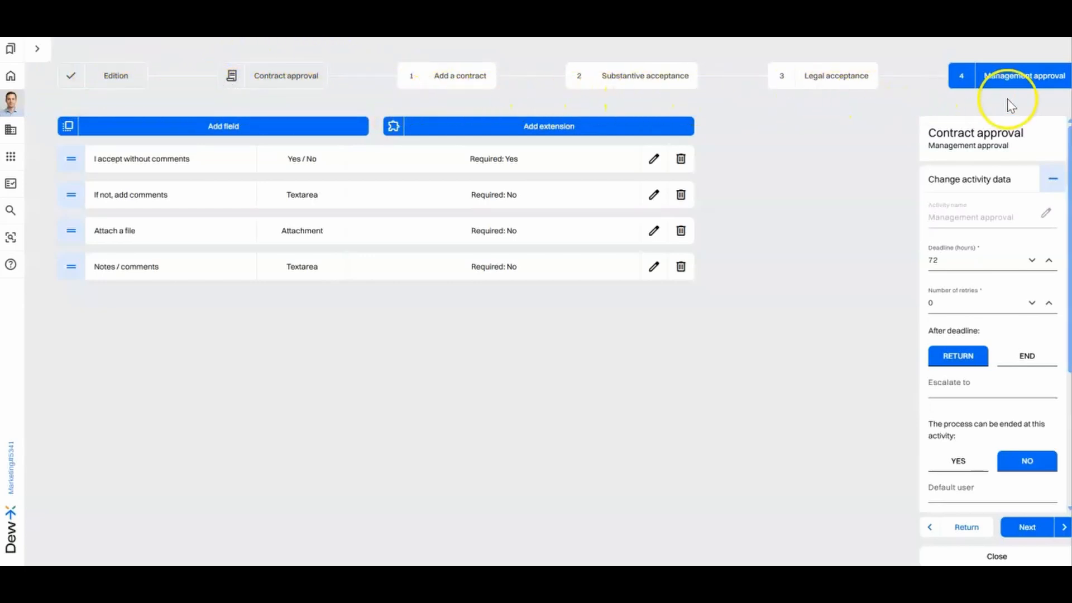
# In the Add a contract activity, move the Contract value field directly above the Contract for an indefinite period field
pyautogui.click(427, 78)
pyautogui.click(640, 83)
pyautogui.click(812, 82)
pyautogui.click(471, 78)
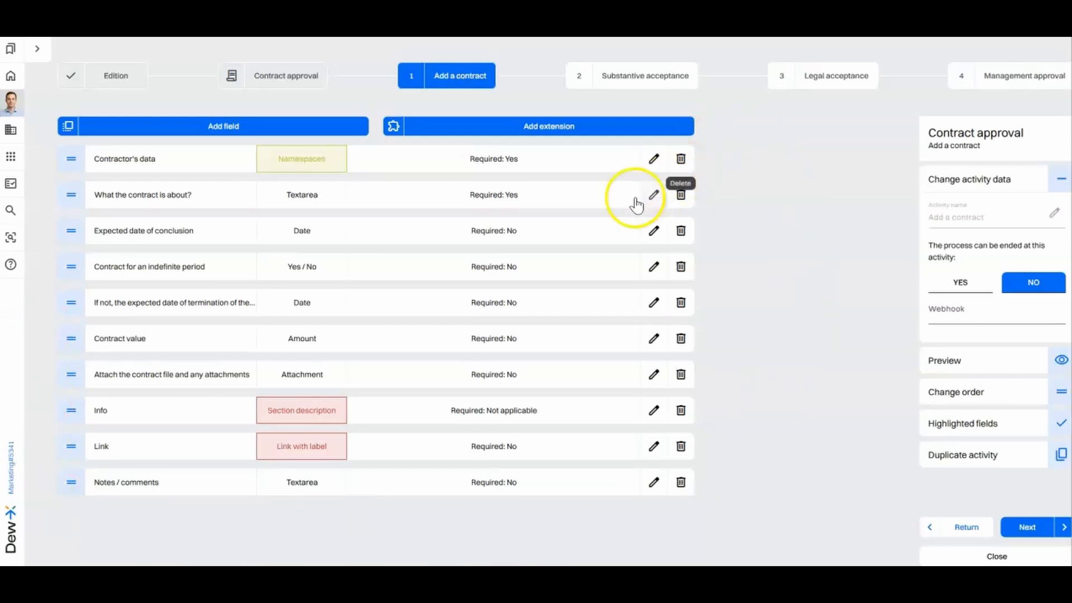
pyautogui.moveTo(74, 339); pyautogui.dragTo(83, 270)
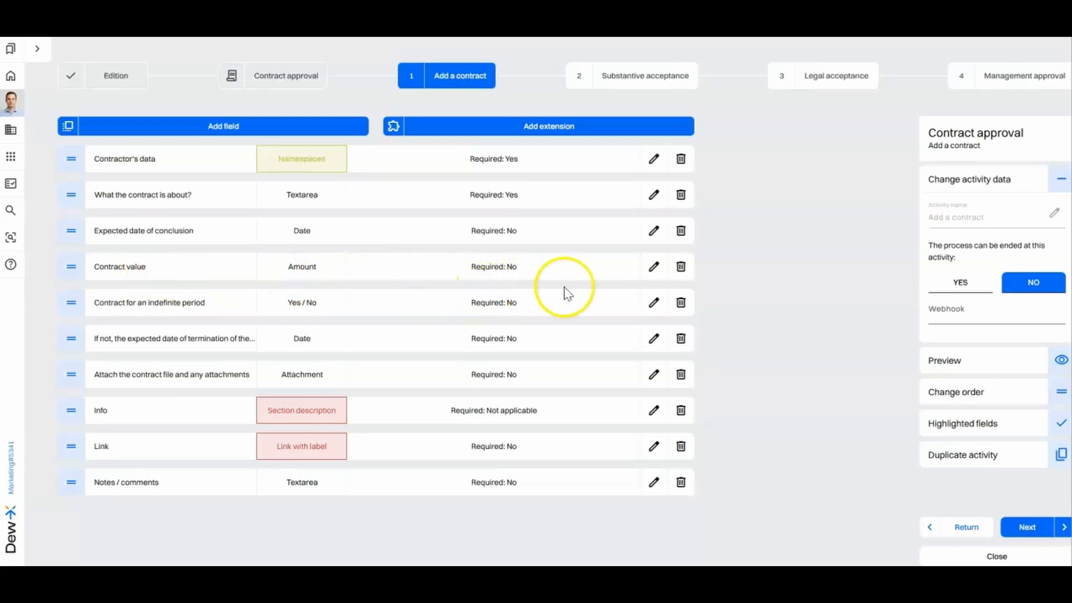
# Reassign the Contract value field to the Substantive acceptance activity, keeping it editable, and save the field
pyautogui.click(654, 269)
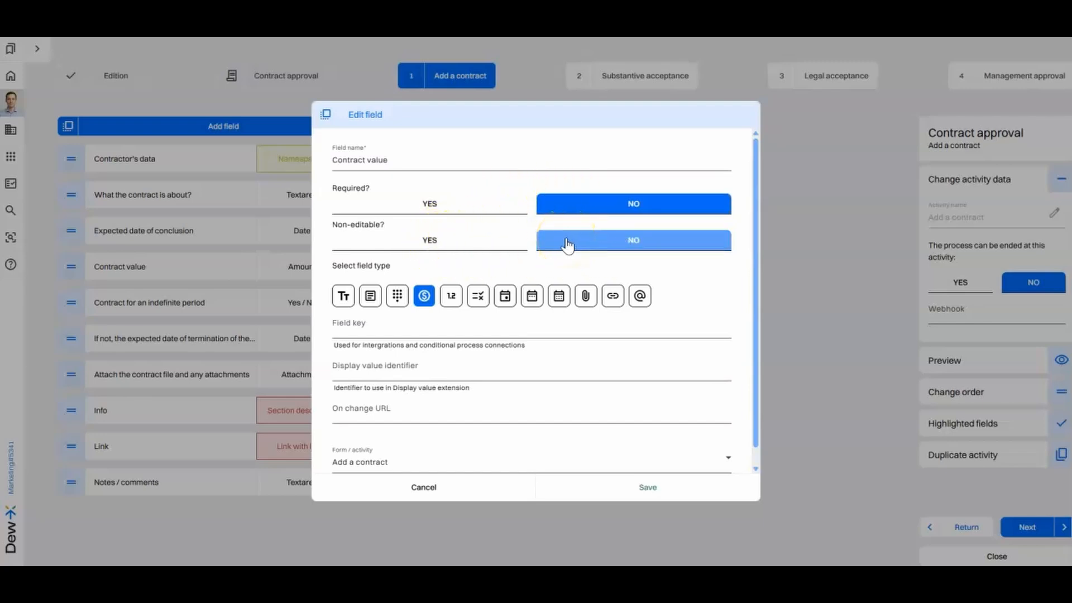
pyautogui.click(480, 241)
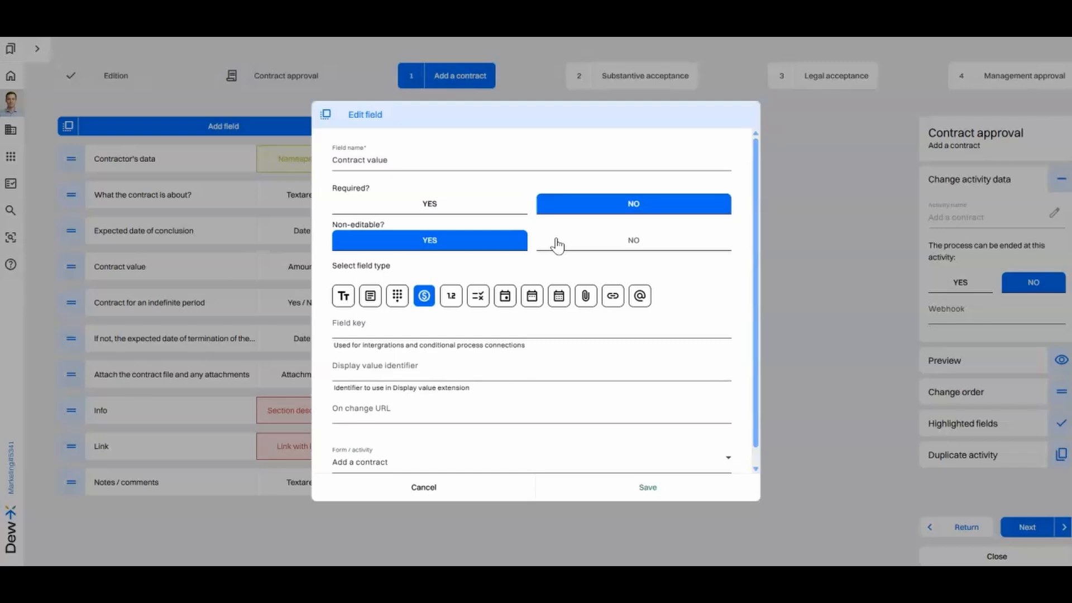
pyautogui.click(556, 244)
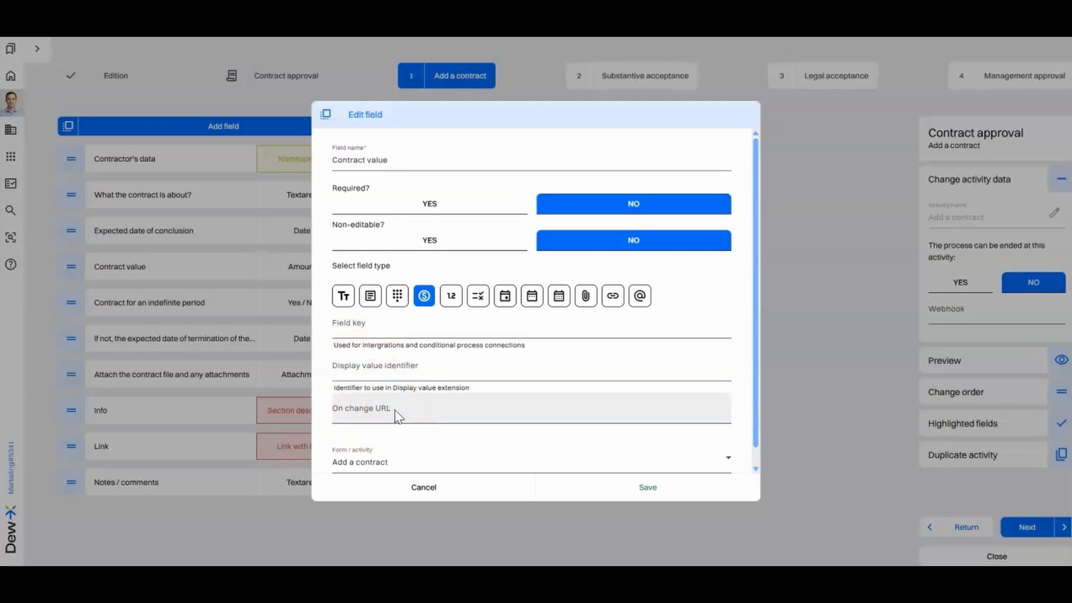
pyautogui.click(419, 462)
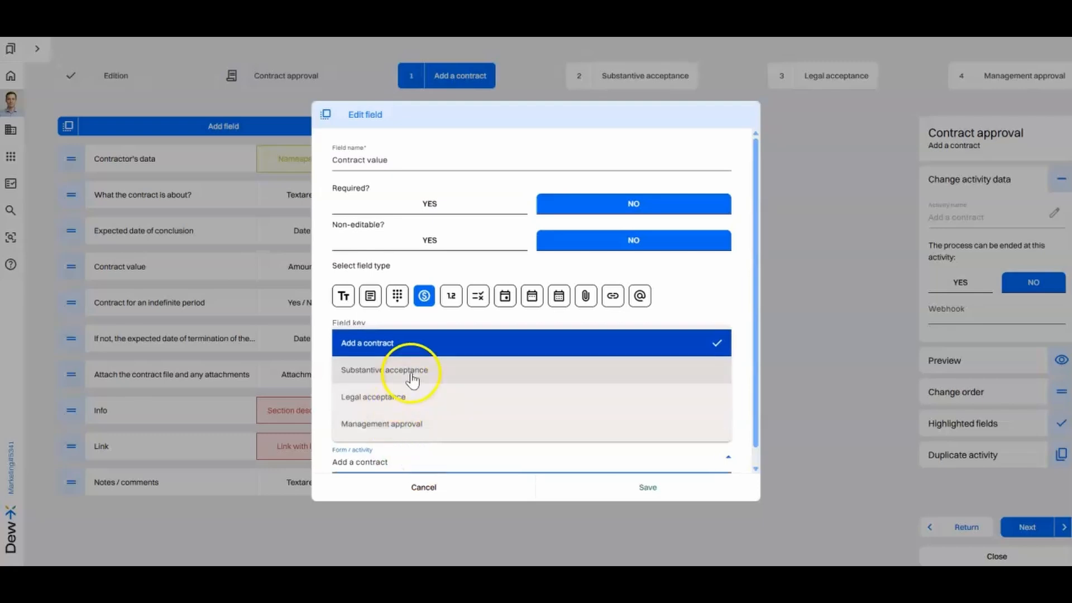
pyautogui.click(412, 377)
pyautogui.click(630, 487)
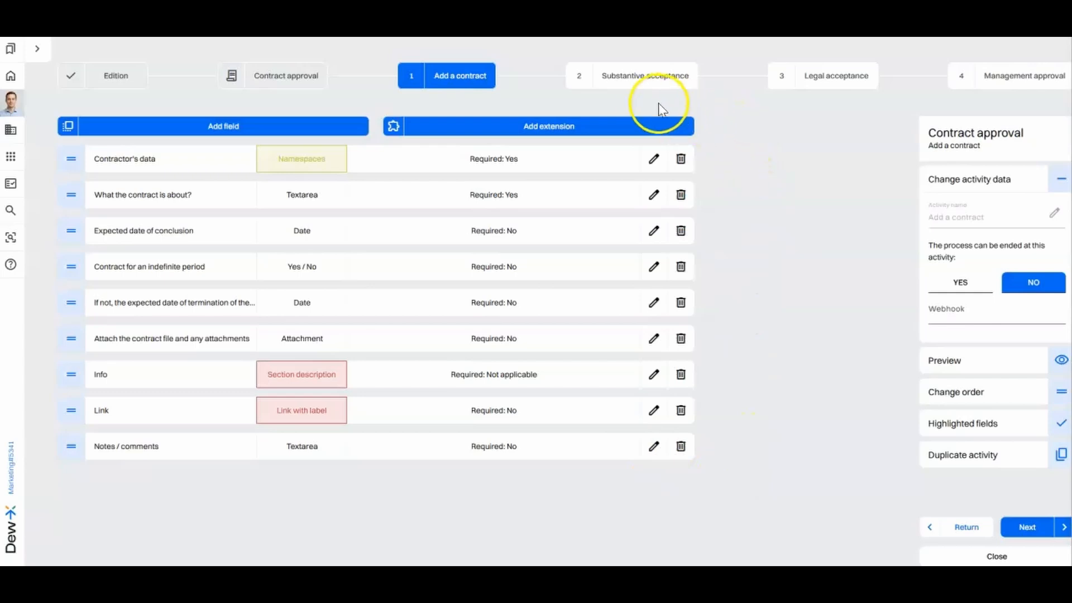
# Set the Substantive acceptance activity's deadline to 48 hours and its number of retries to 1
pyautogui.click(642, 76)
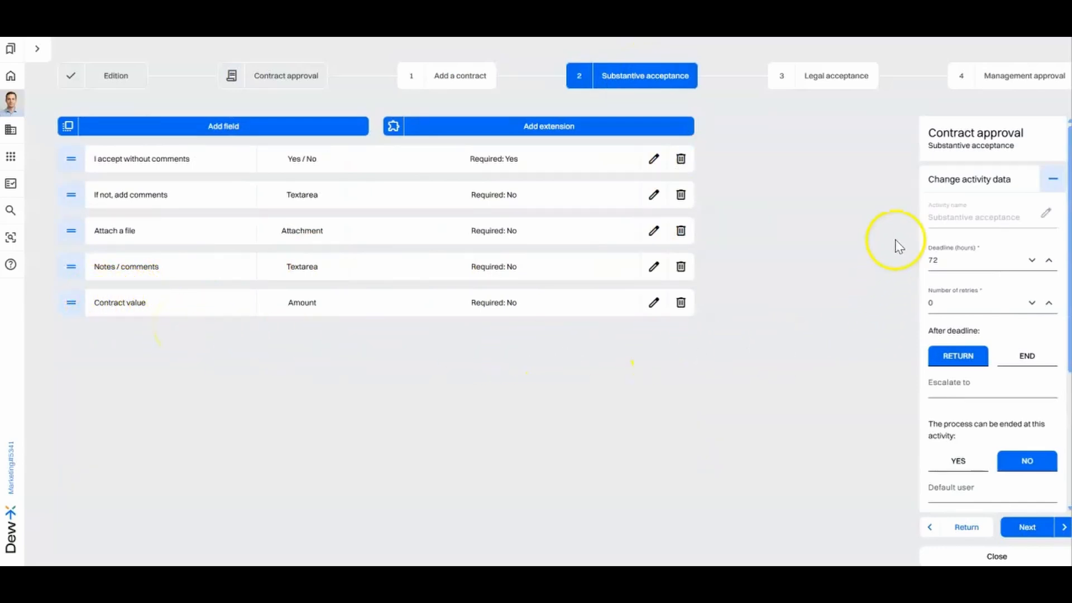
pyautogui.click(1045, 214)
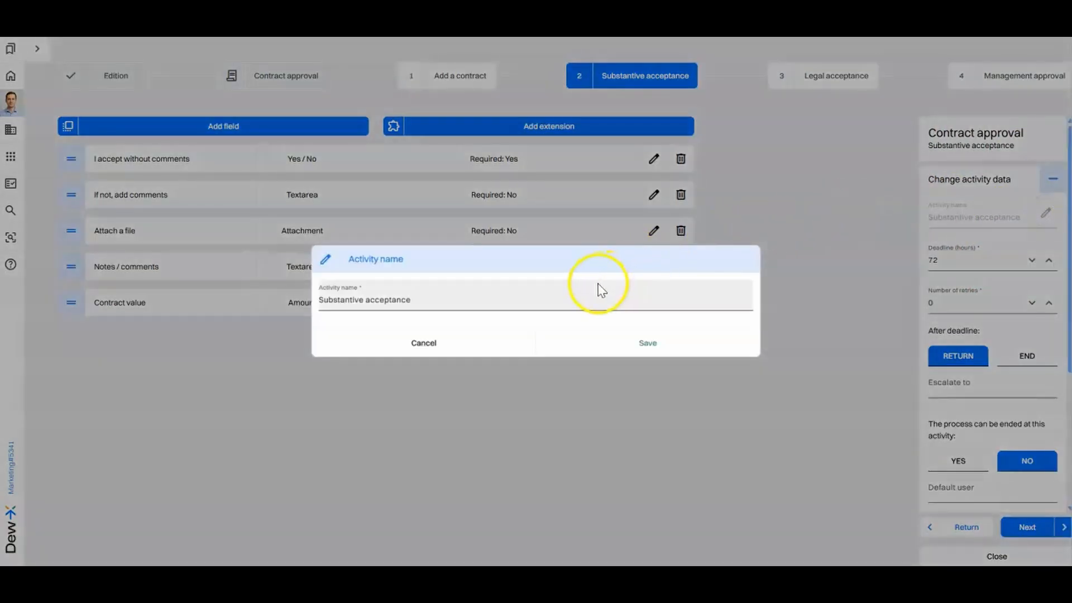
pyautogui.click(454, 345)
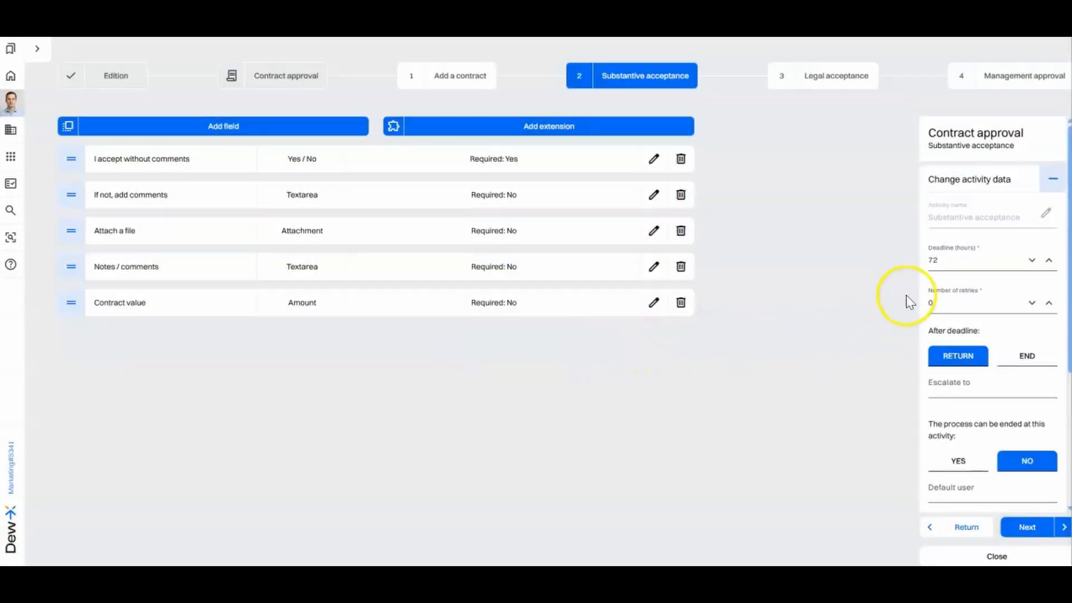
pyautogui.click(945, 257)
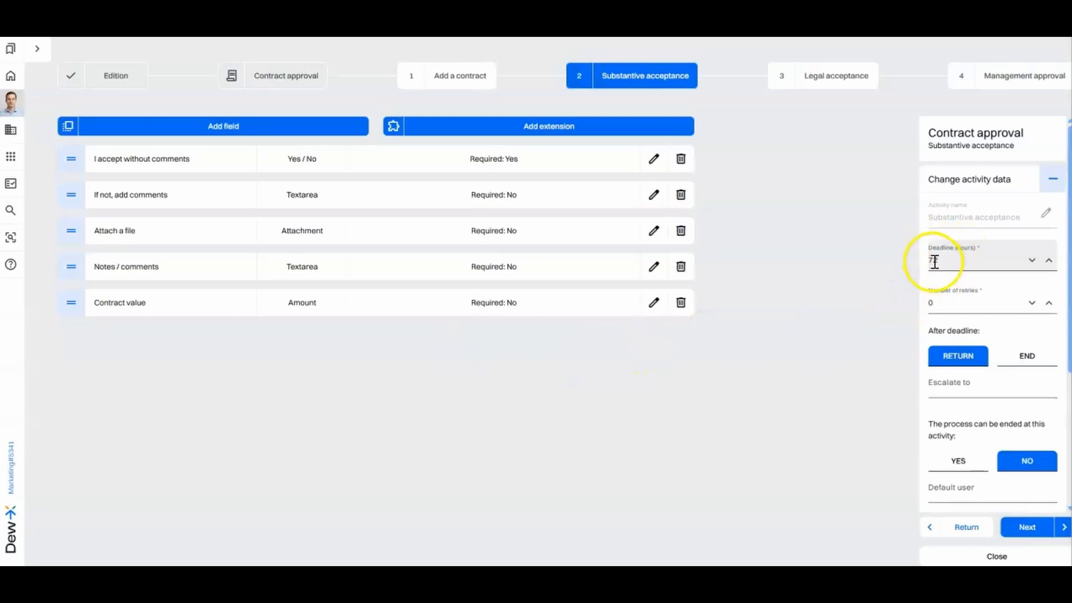
pyautogui.moveTo(946, 258); pyautogui.dragTo(926, 259)
pyautogui.write('48')
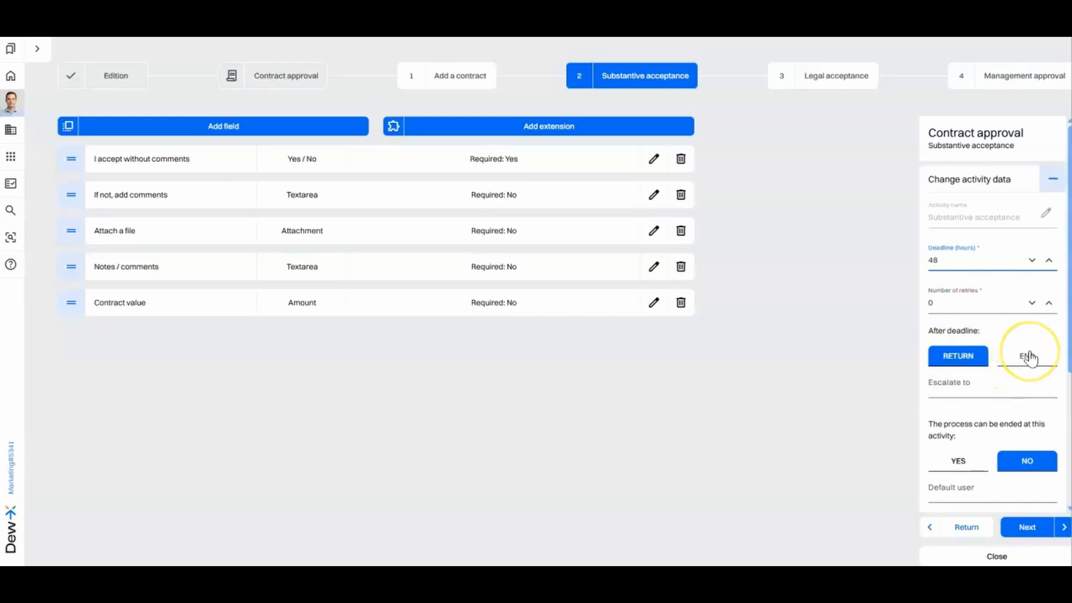
pyautogui.click(1047, 304)
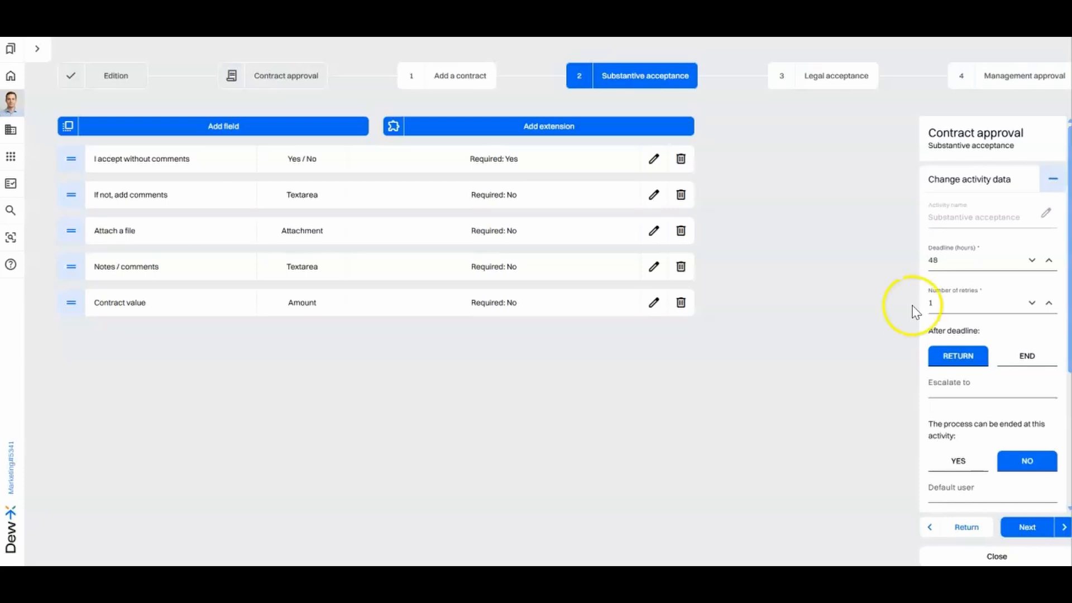
# Add both available users as escalation recipients for the Substantive acceptance activity
pyautogui.click(951, 383)
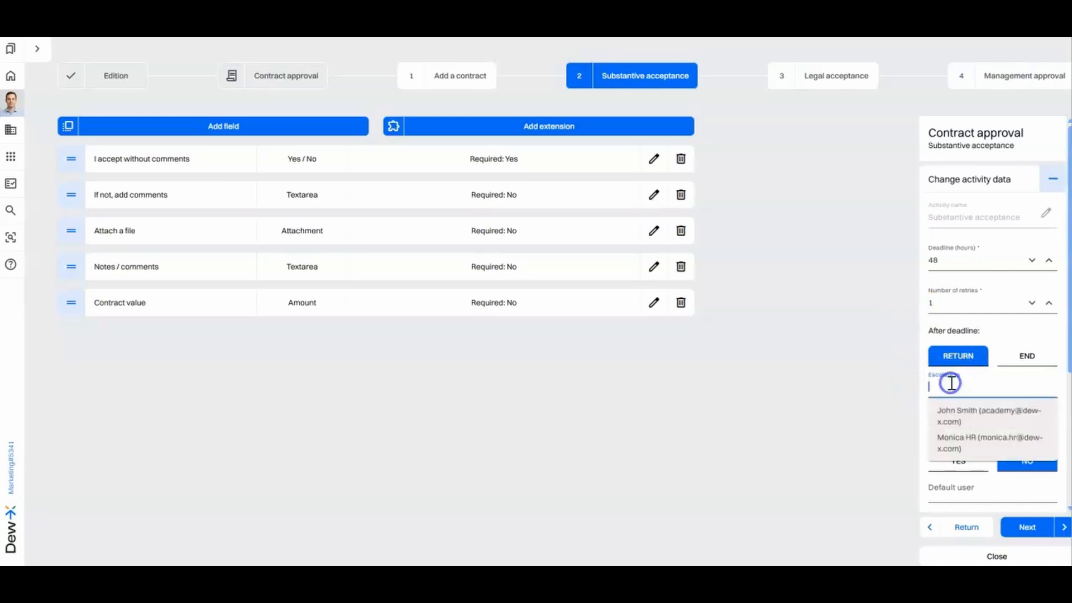
pyautogui.click(962, 416)
pyautogui.click(968, 415)
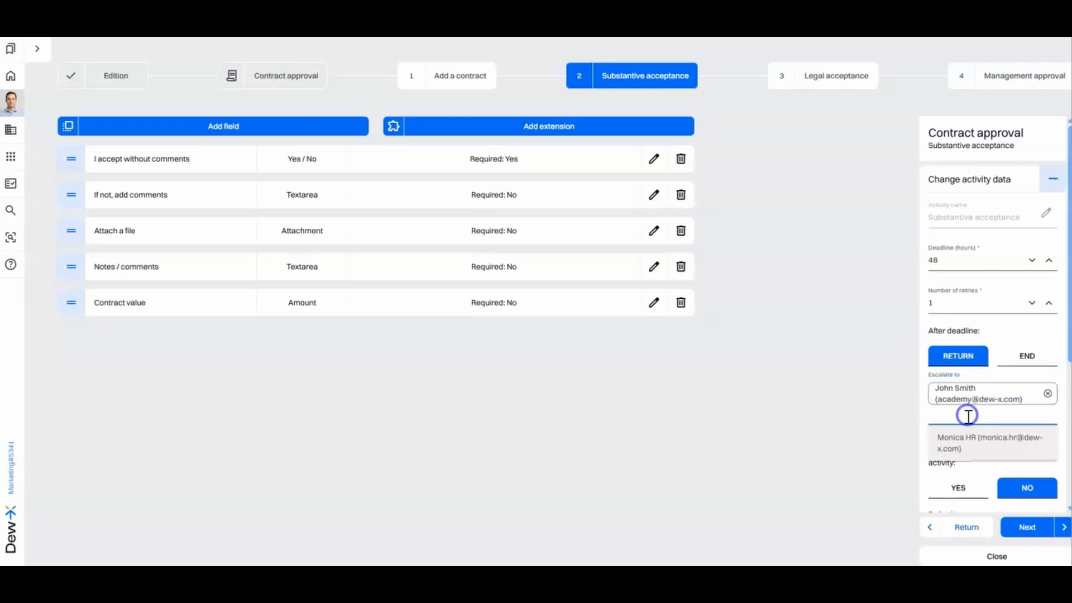
pyautogui.click(963, 438)
pyautogui.click(922, 455)
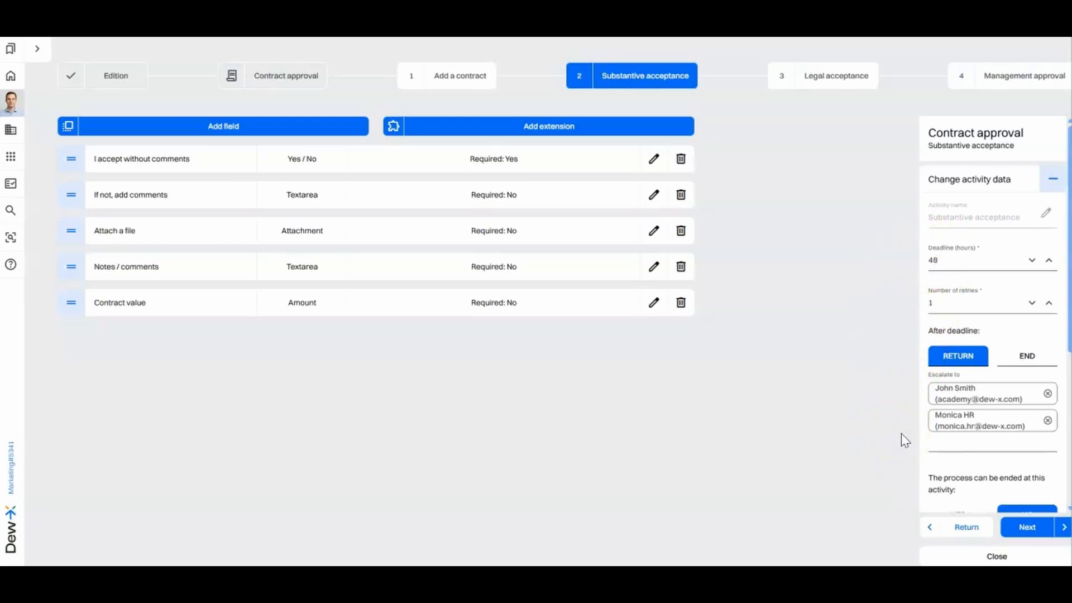
# Allow the process to be ended at Substantive acceptance and assign the first listed user as its default user
pyautogui.scroll(-3, 1014, 430)
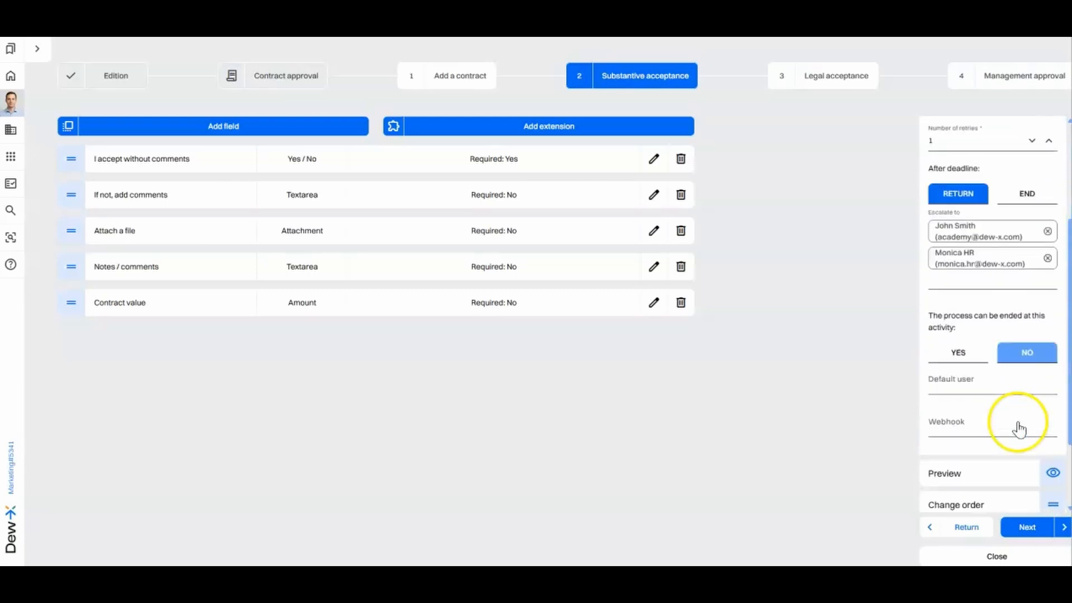
pyautogui.click(966, 347)
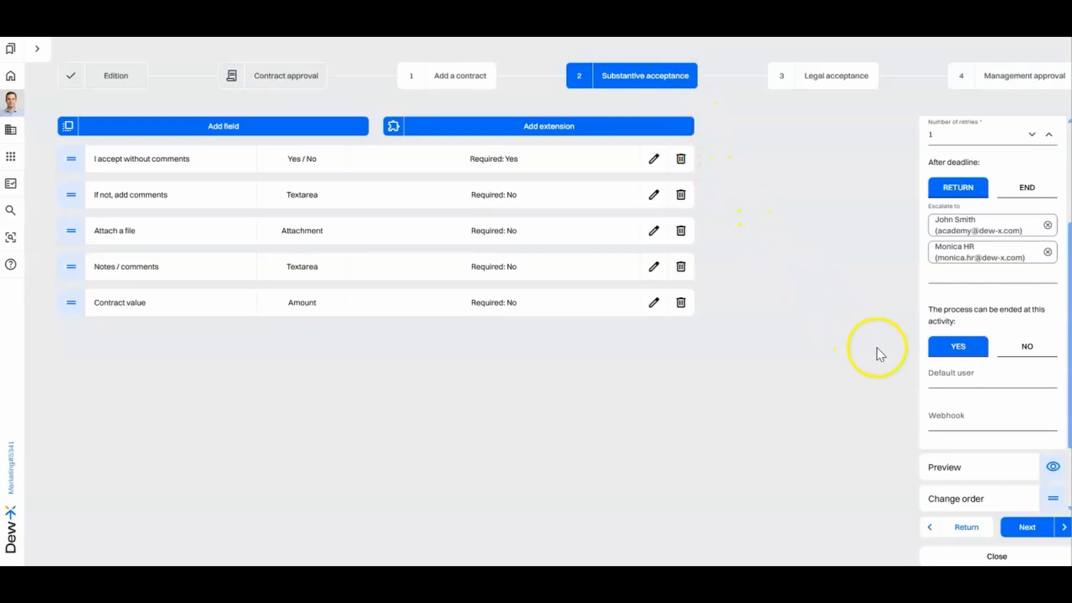
pyautogui.click(977, 376)
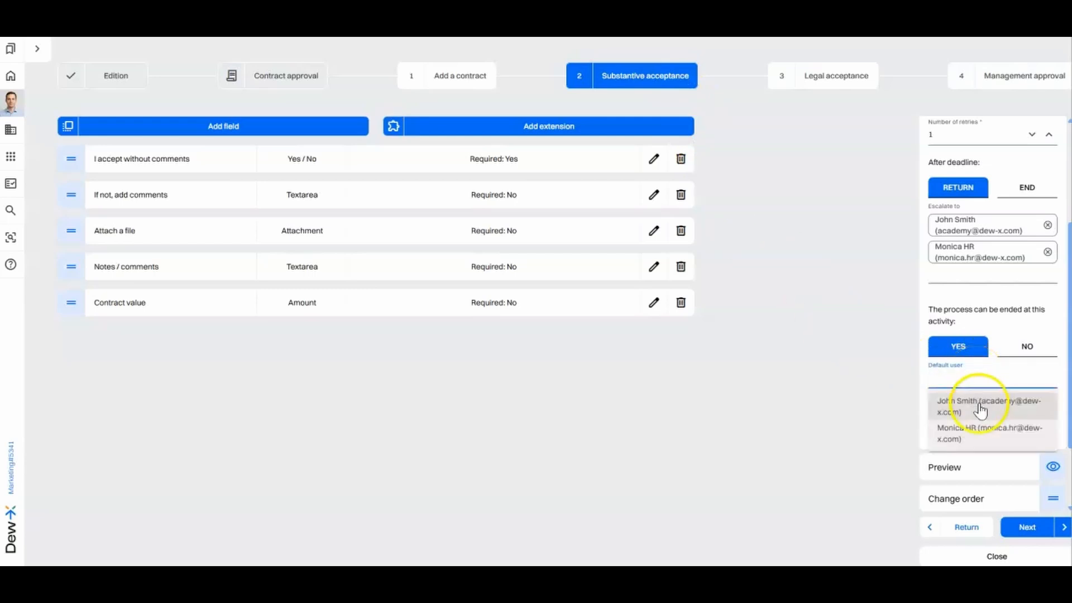
pyautogui.click(980, 410)
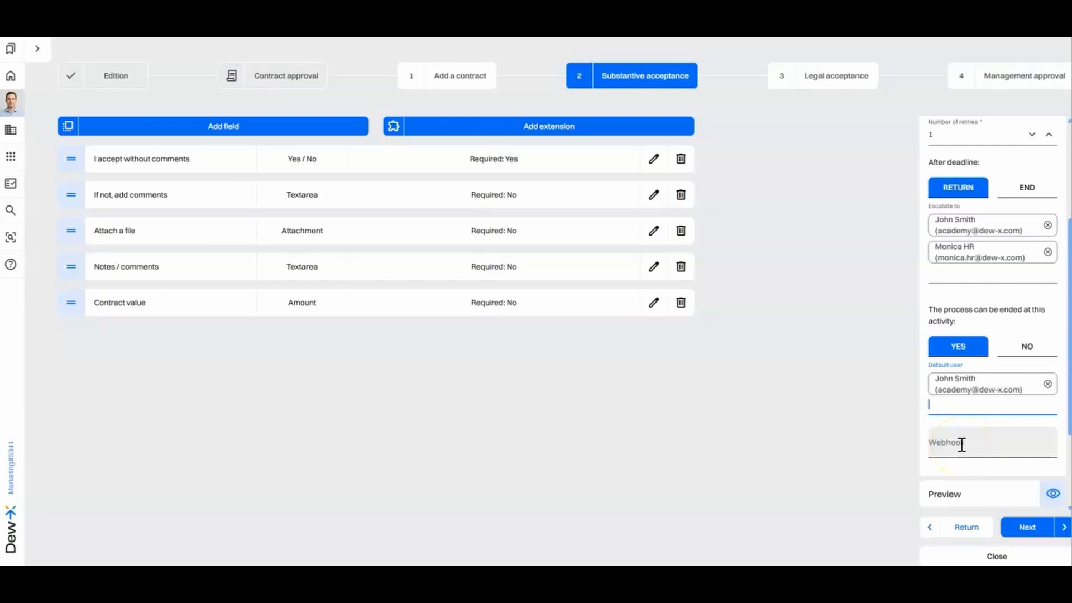
# Preview the Substantive acceptance form, look through its fields, and close the preview
pyautogui.scroll(-3, 1006, 435)
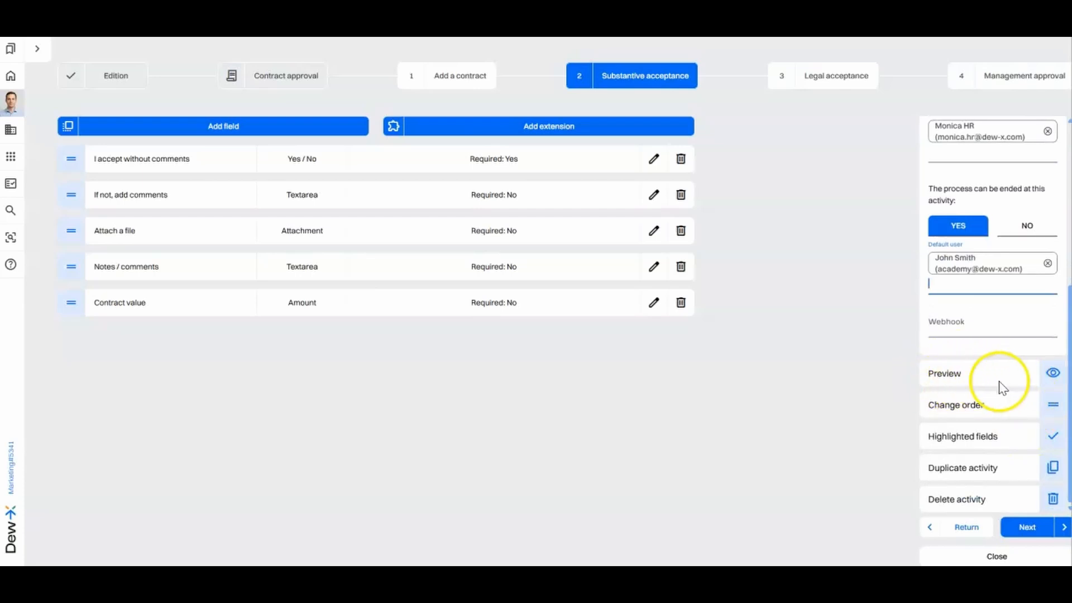
pyautogui.click(1053, 374)
pyautogui.click(935, 378)
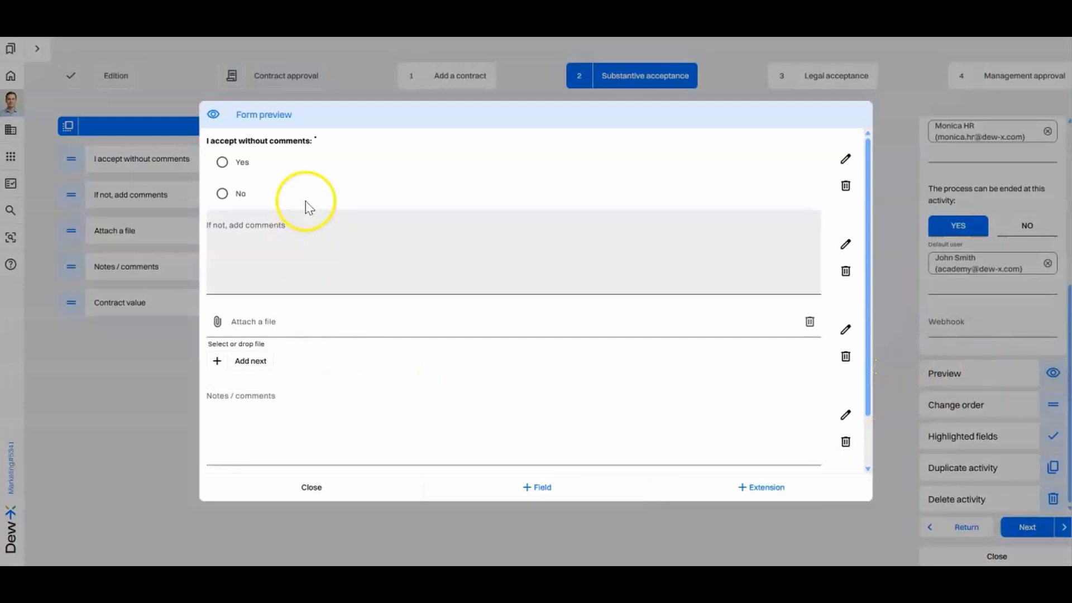
pyautogui.scroll(-1, 769, 288)
pyautogui.scroll(1, 771, 290)
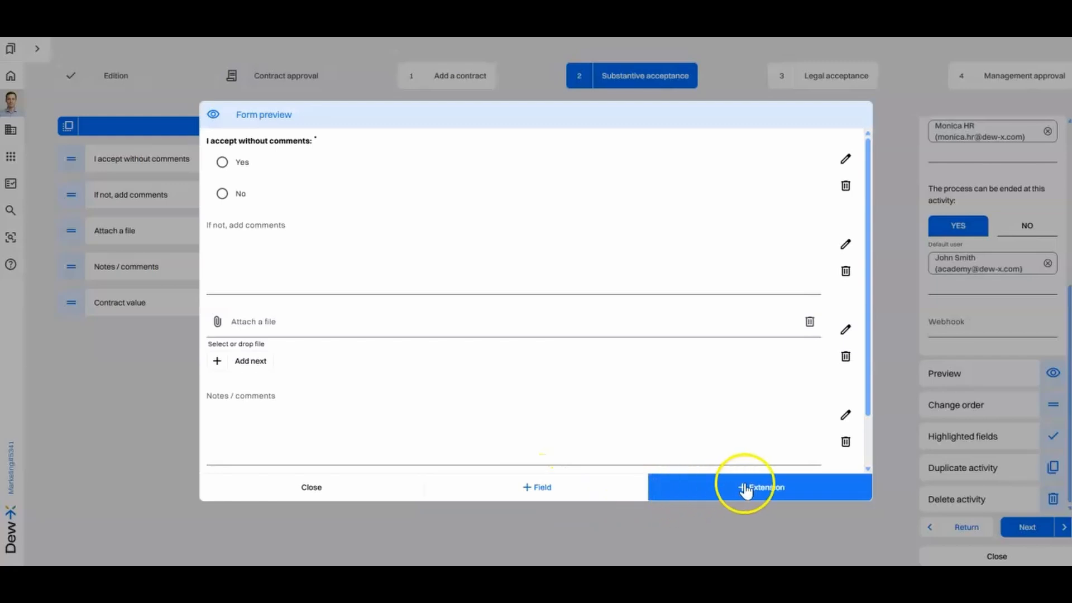
pyautogui.click(383, 491)
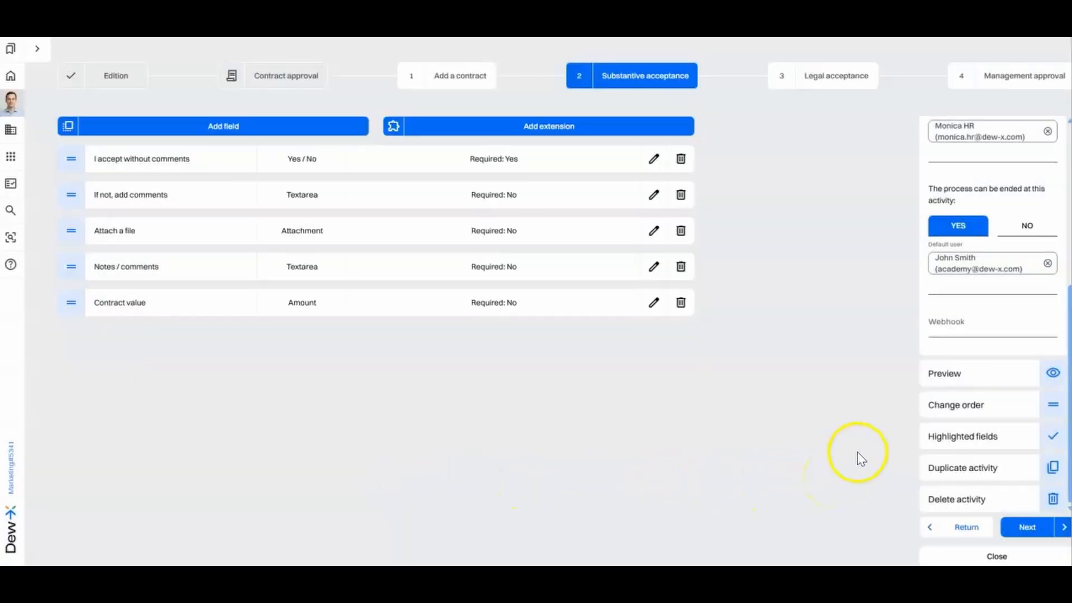
# Inspect the order of the Contract approval activities and collapse the list without saving
pyautogui.click(1050, 413)
pyautogui.scroll(-3, 1047, 411)
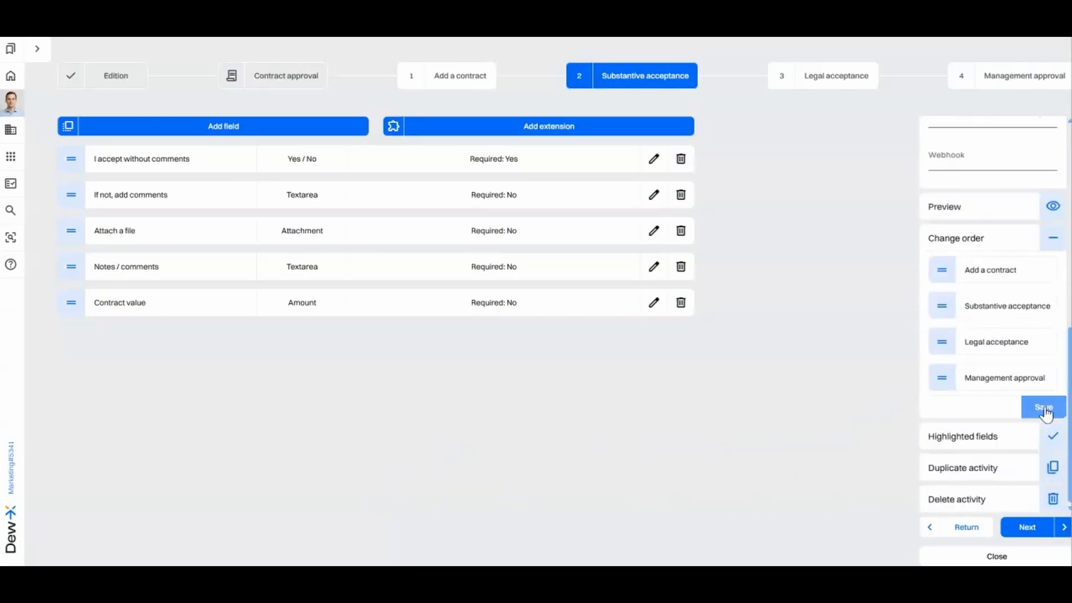
pyautogui.moveTo(945, 310); pyautogui.dragTo(968, 276)
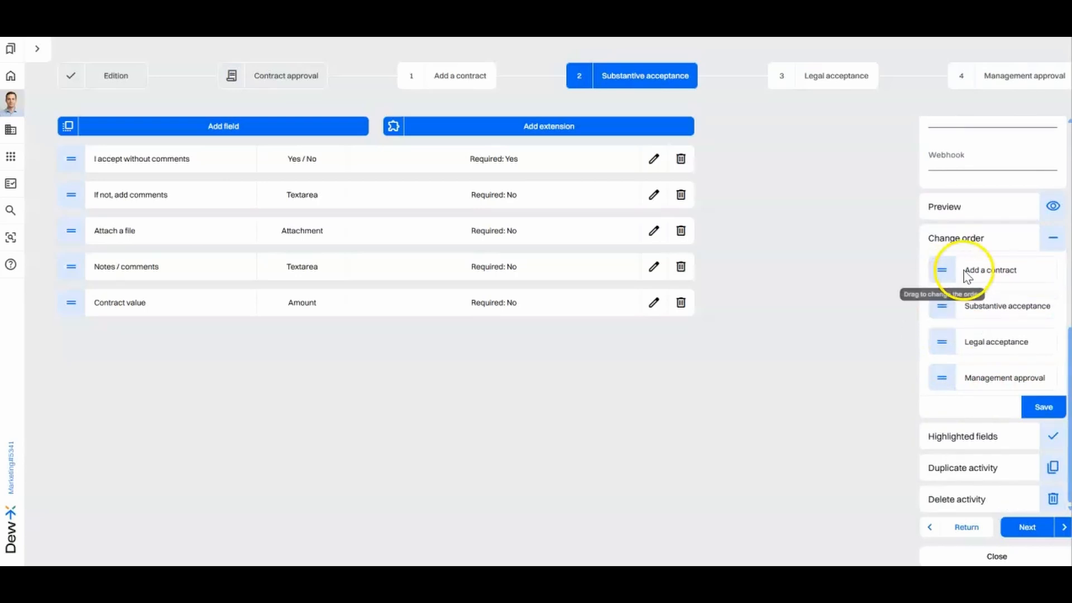
pyautogui.click(1052, 238)
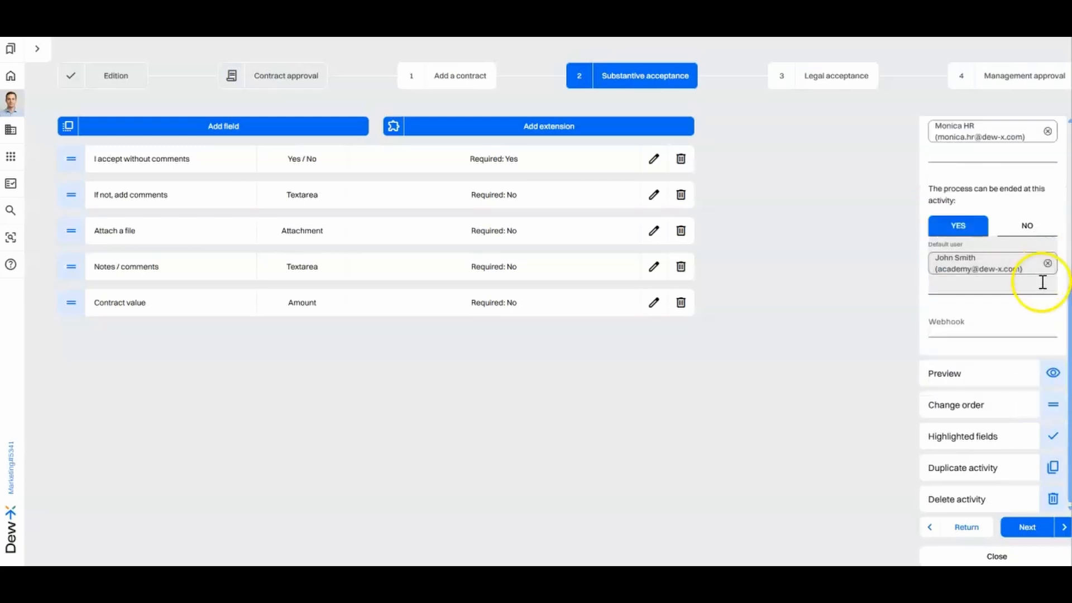
# Add Contractor's data to the highlighted fields displayed on the process card and save the selection
pyautogui.click(1046, 439)
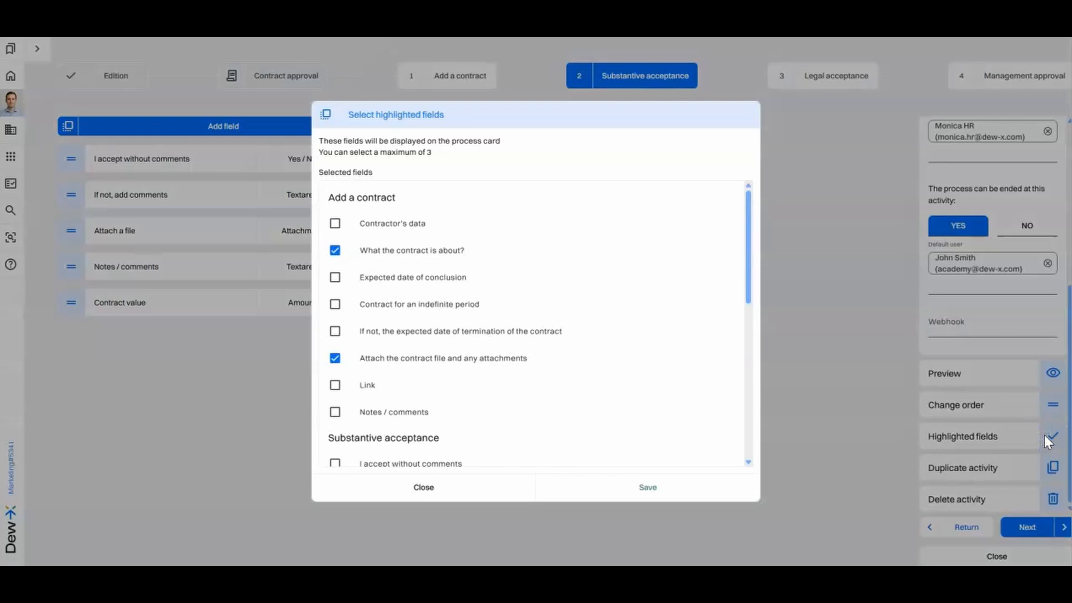
pyautogui.scroll(-5, 625, 293)
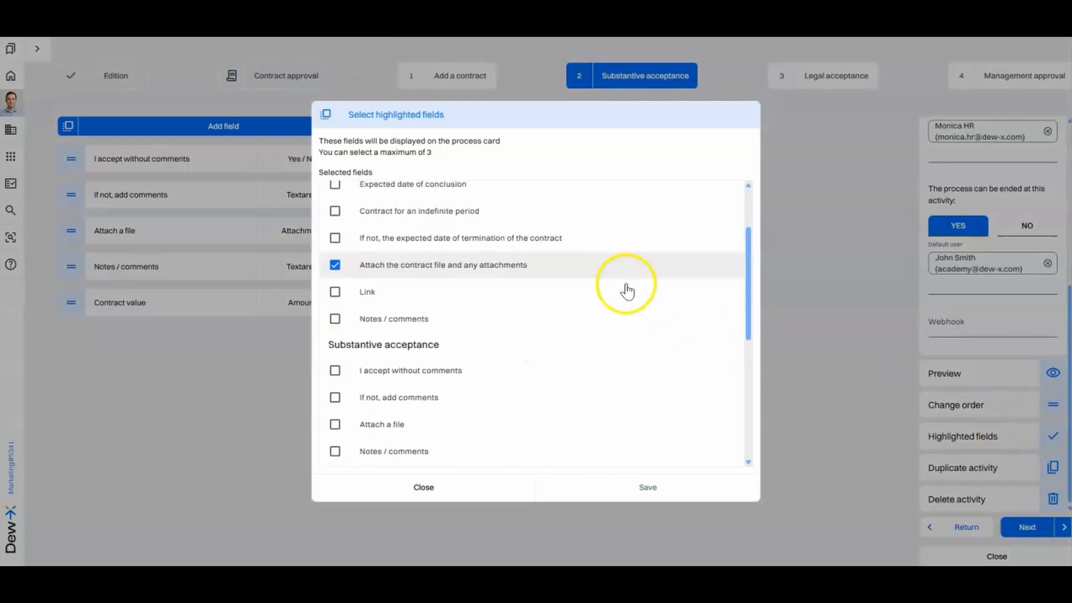
pyautogui.scroll(5, 624, 291)
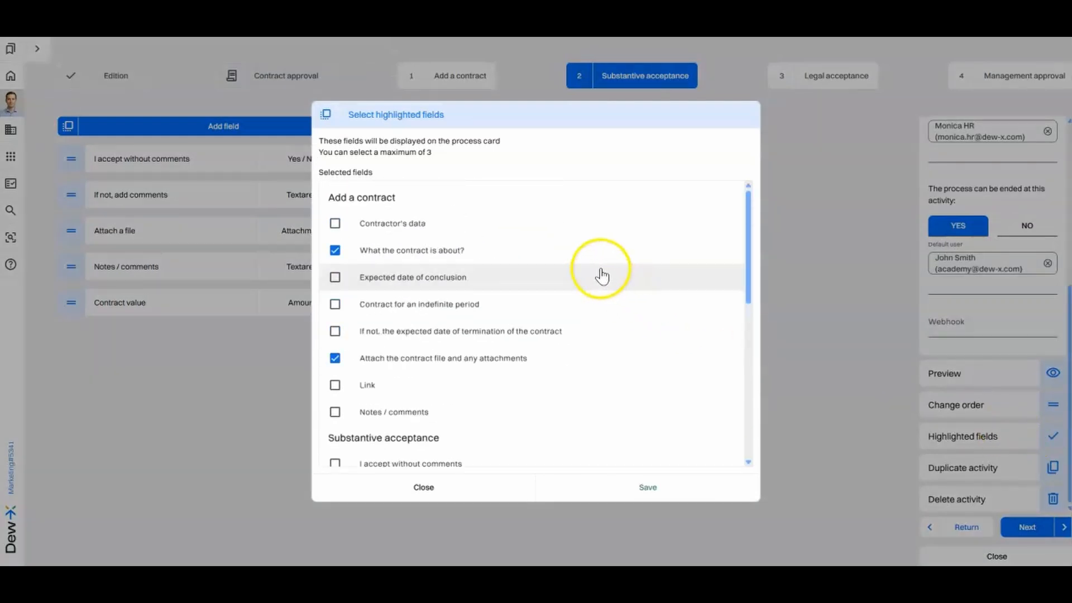
pyautogui.click(338, 224)
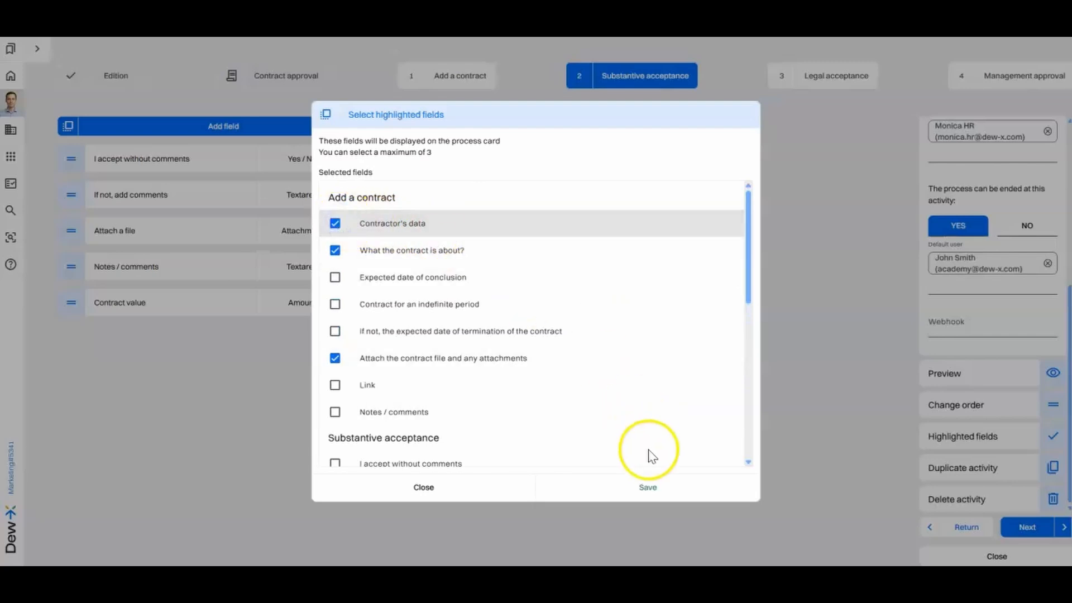
pyautogui.click(659, 487)
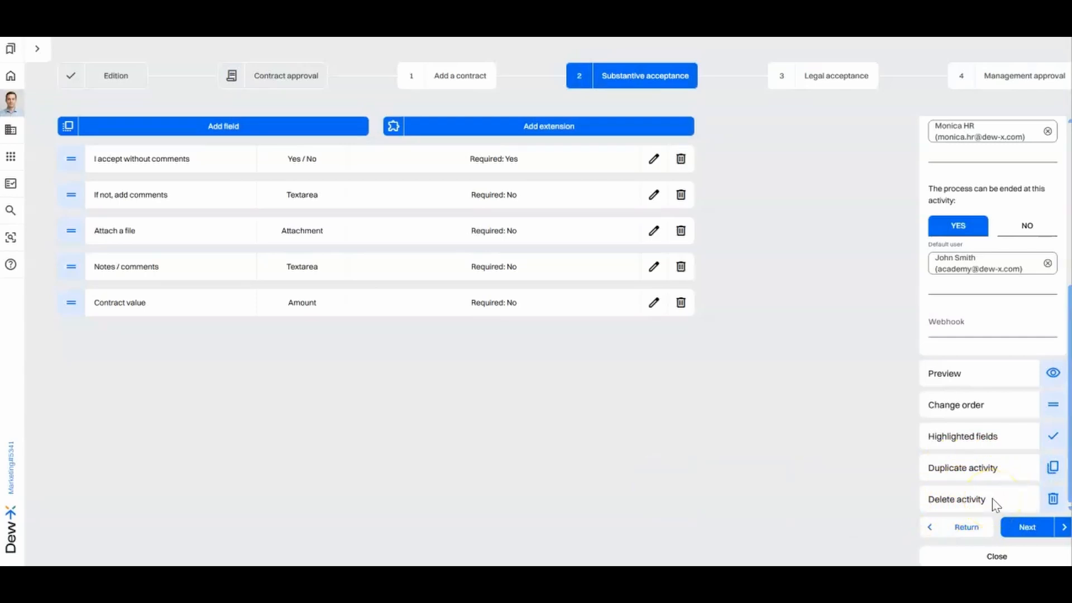
# Publish the edited Contract approval process from its last activity, Management approval, and confirm finishing the edit
pyautogui.click(993, 81)
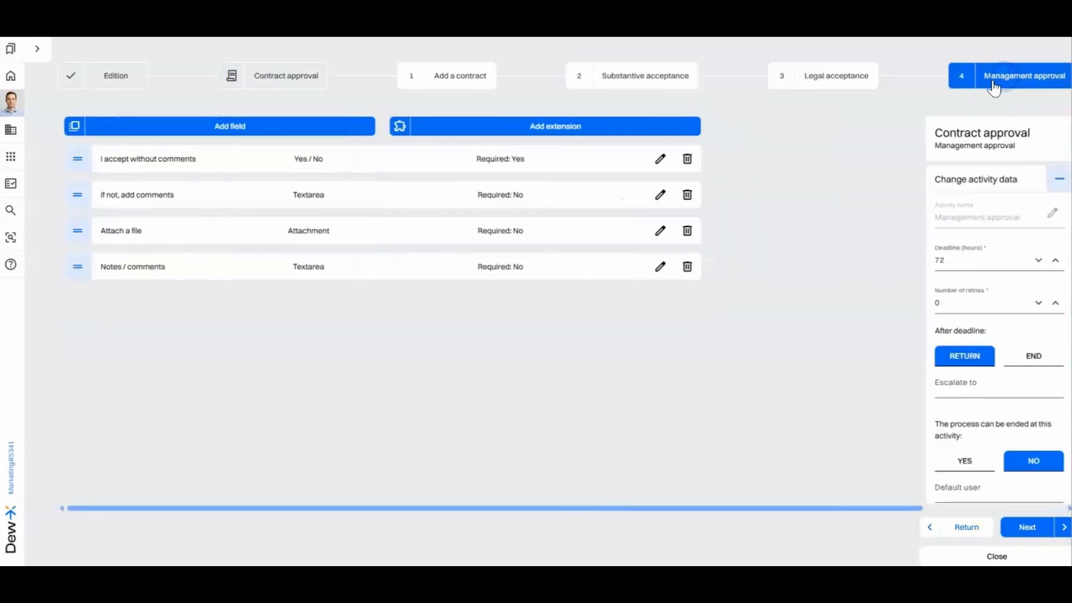
pyautogui.click(1023, 528)
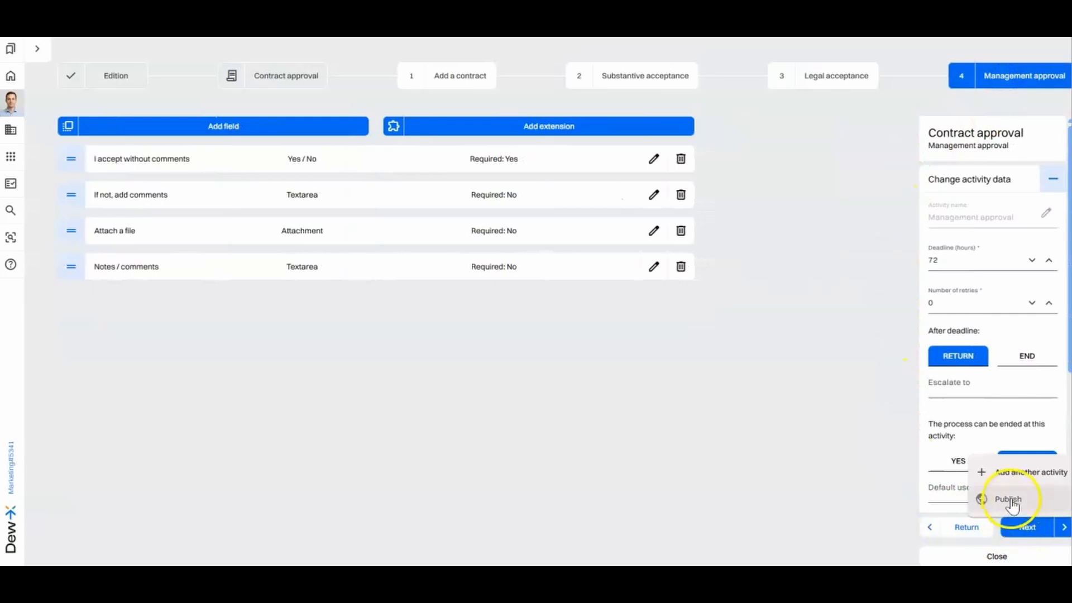
pyautogui.click(1010, 498)
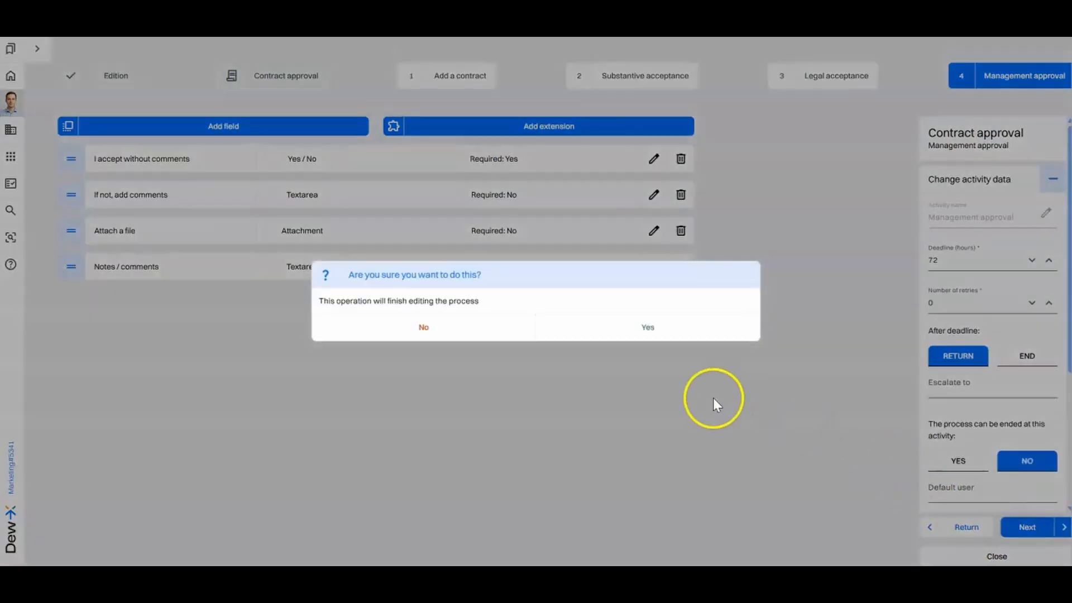
pyautogui.click(624, 329)
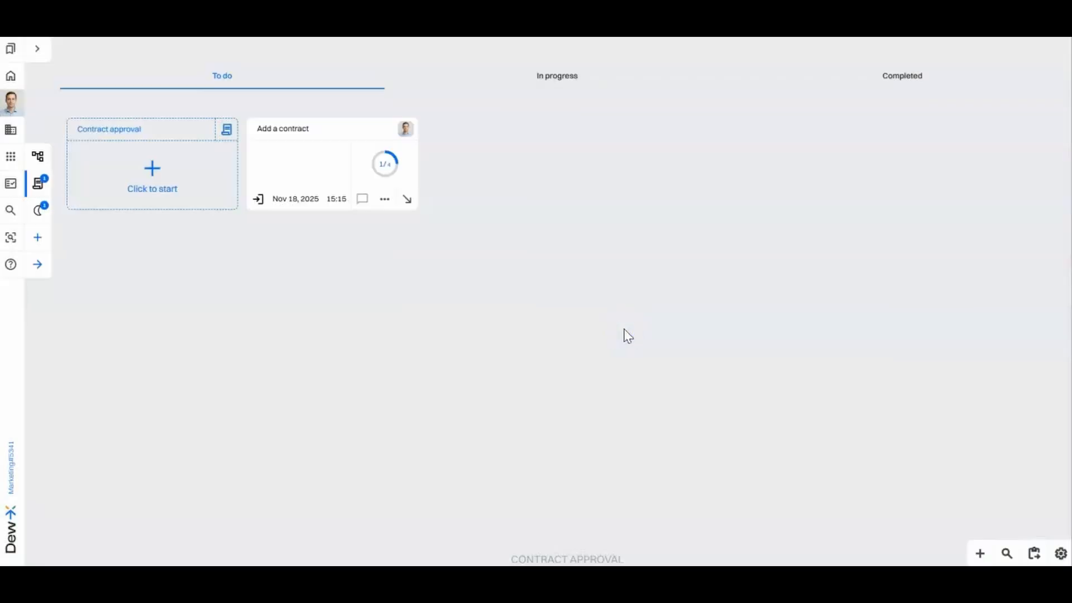